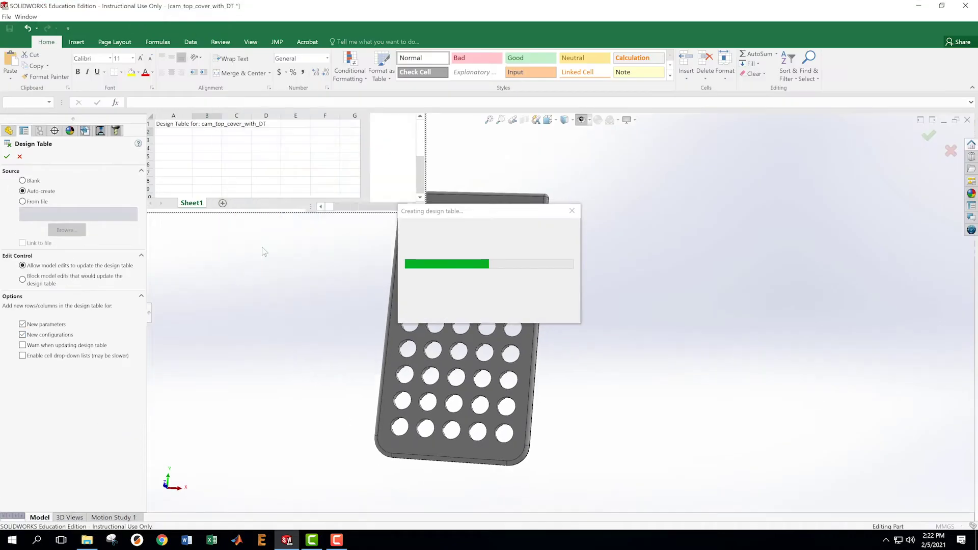
Copy the Default row's values into the Standard black, Standard white and Scientific black rows of the design table and generate those configurations
left_click_drag(689, 185, 912, 185)
left_click(195, 196)
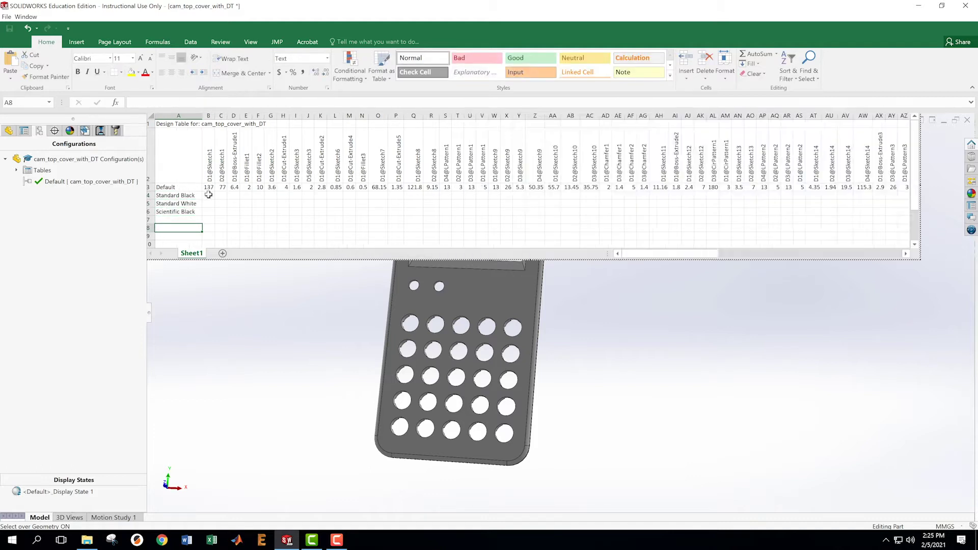
left_click_drag(183, 187, 912, 188)
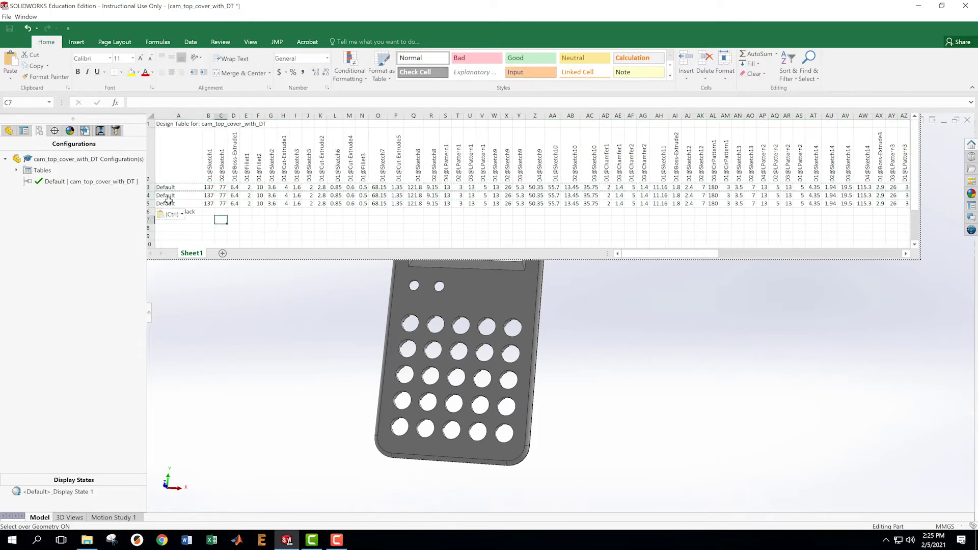
left_click(288, 329)
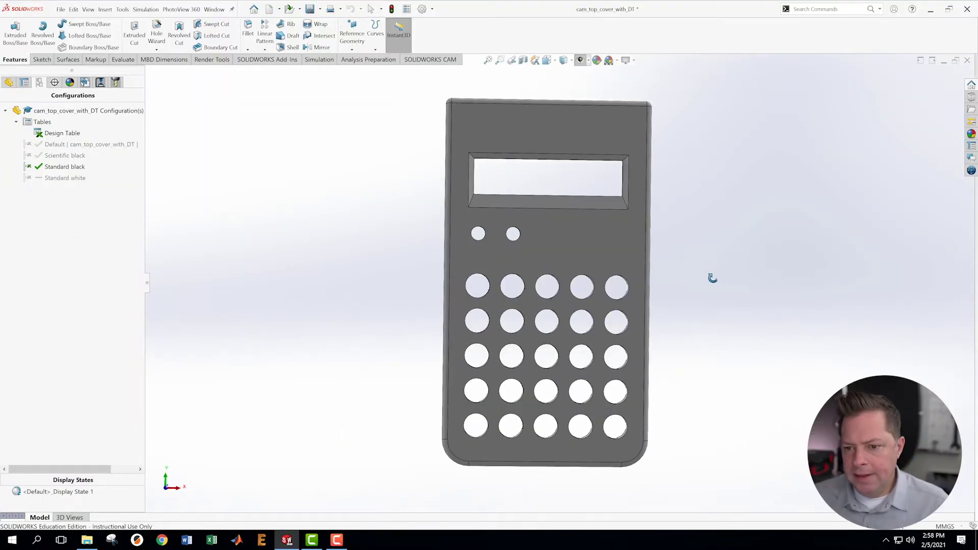
Inspect the Standard black cover and both the front and inner side of the Scientific black cover
mouse_move(712, 278)
middle_mouse_down()
mouse_move(707, 265)
mouse_move(713, 286)
middle_mouse_up()
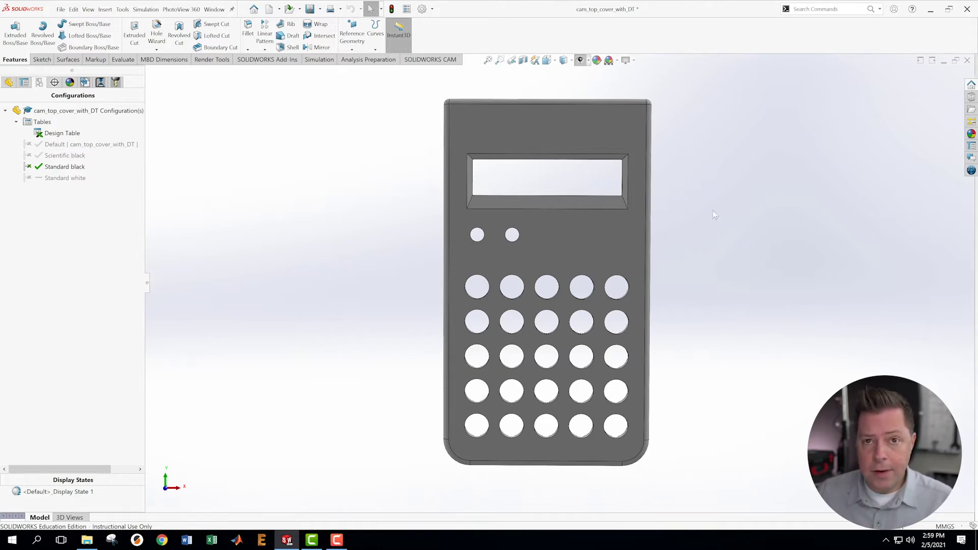
middle_click_drag(733, 201, 734, 235)
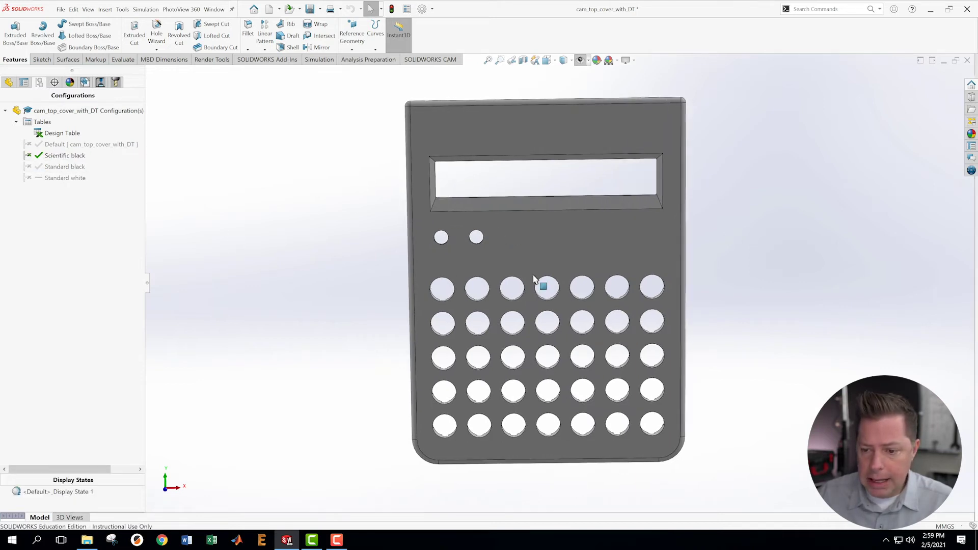
middle_click_drag(717, 272, 518, 163)
scroll(644, 346, "down", 2)
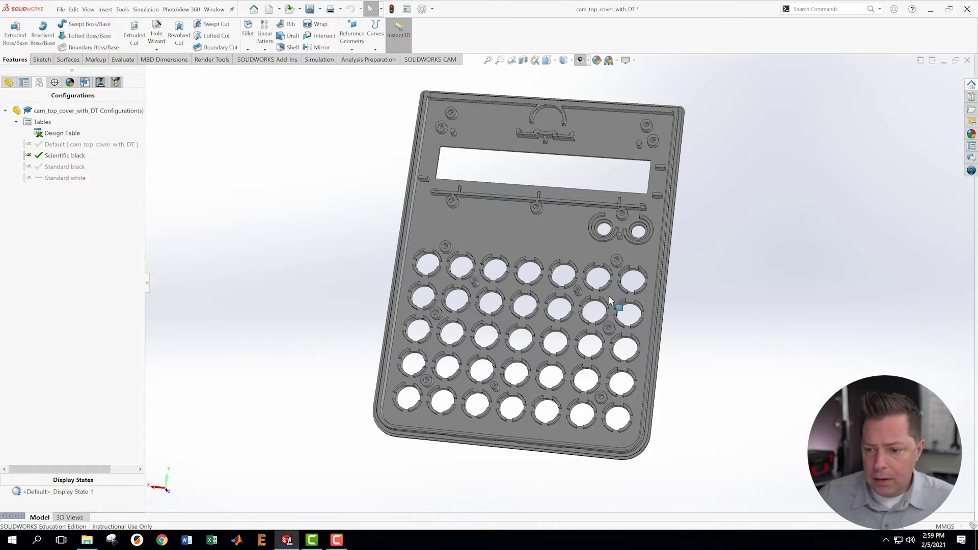
middle_click_drag(610, 301, 519, 307)
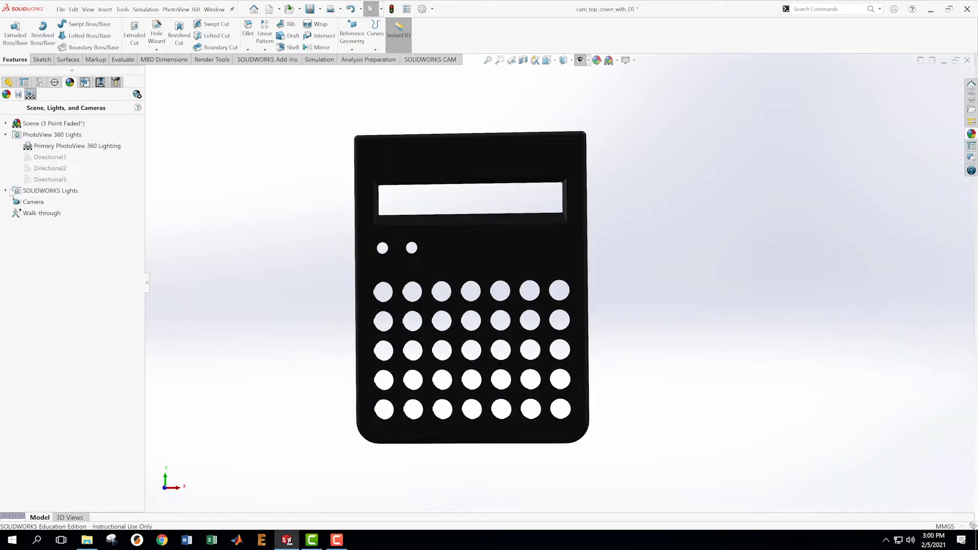
Activate the Standard white configuration and set up its own display state linked to the configuration
left_click(633, 61)
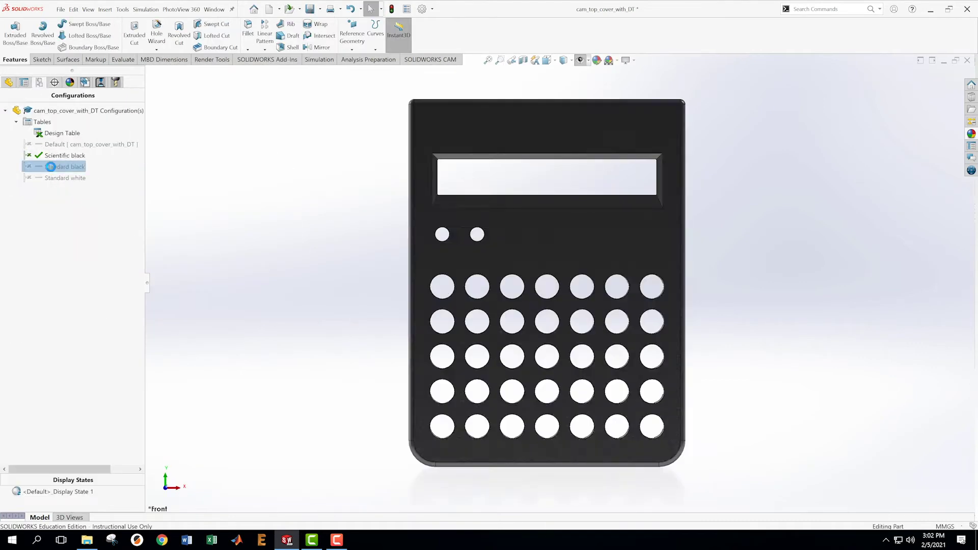
double_click(62, 182)
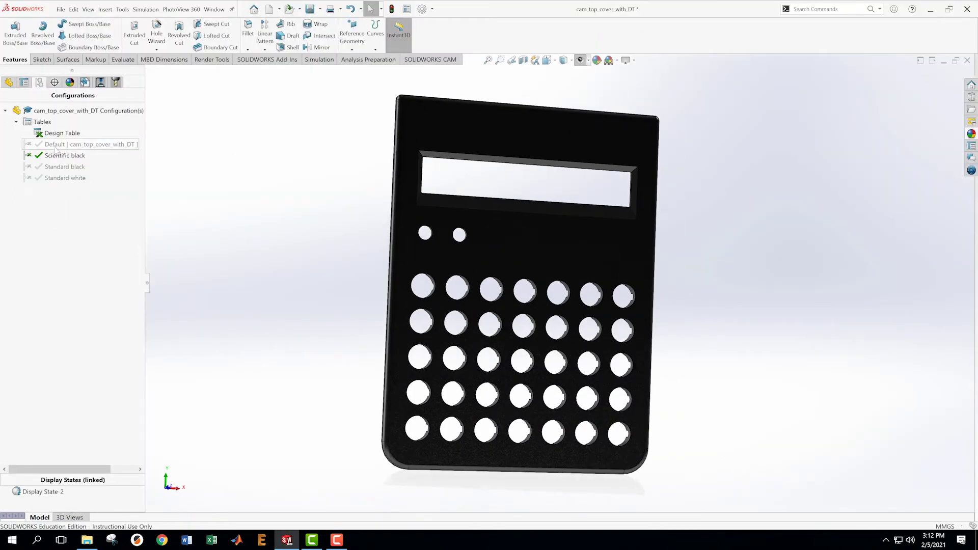
right_click(56, 491)
left_click(86, 417)
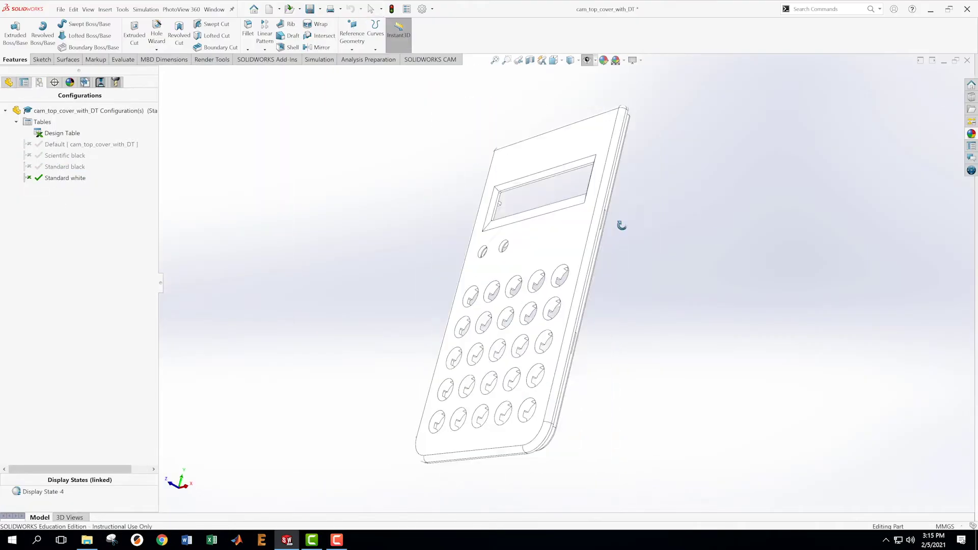
Activate the Standard white configuration and inspect the calculator cover from several angles
left_click_drag(622, 226, 488, 278)
key("Escape")
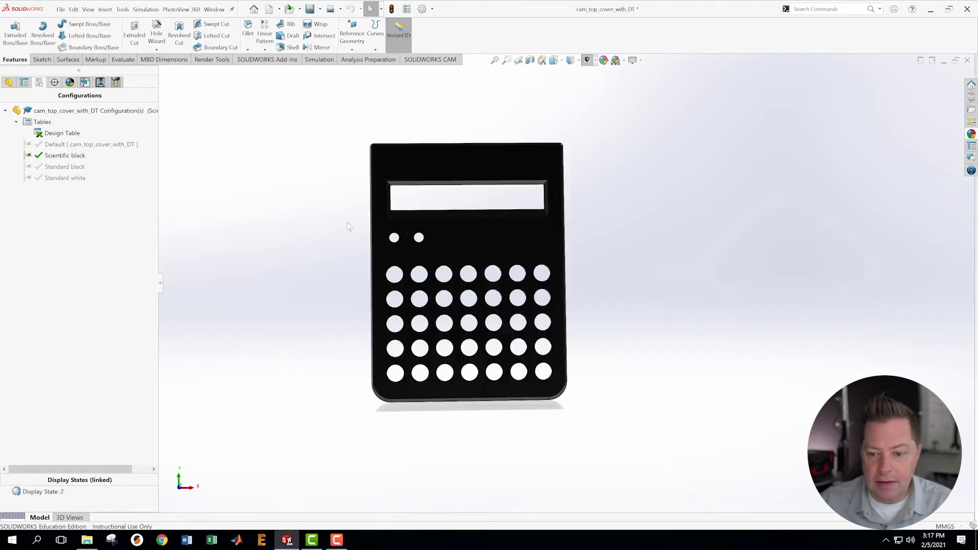
double_click(56, 178)
mouse_move(604, 186)
middle_mouse_down()
mouse_move(365, 193)
mouse_move(638, 201)
mouse_move(623, 164)
mouse_move(604, 182)
middle_mouse_up()
middle_click_drag(512, 271, 638, 296)
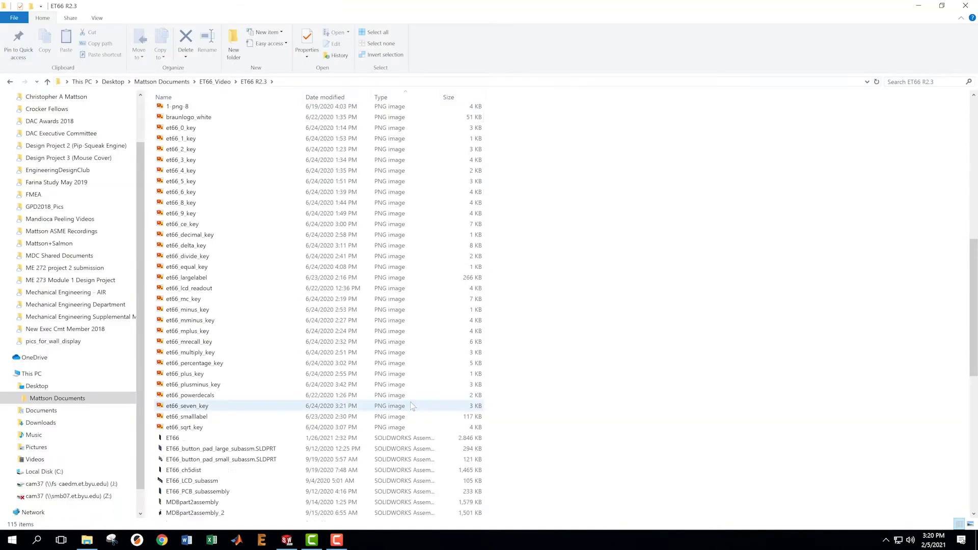
Apply the Braun logo image as a decal on the front face of the Scientific white cover
double_click(172, 145)
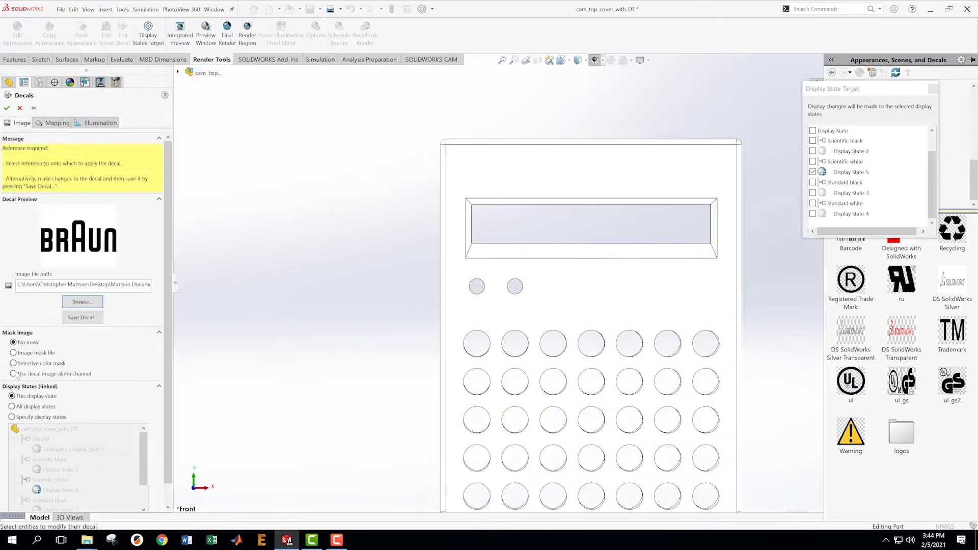
left_click(589, 343)
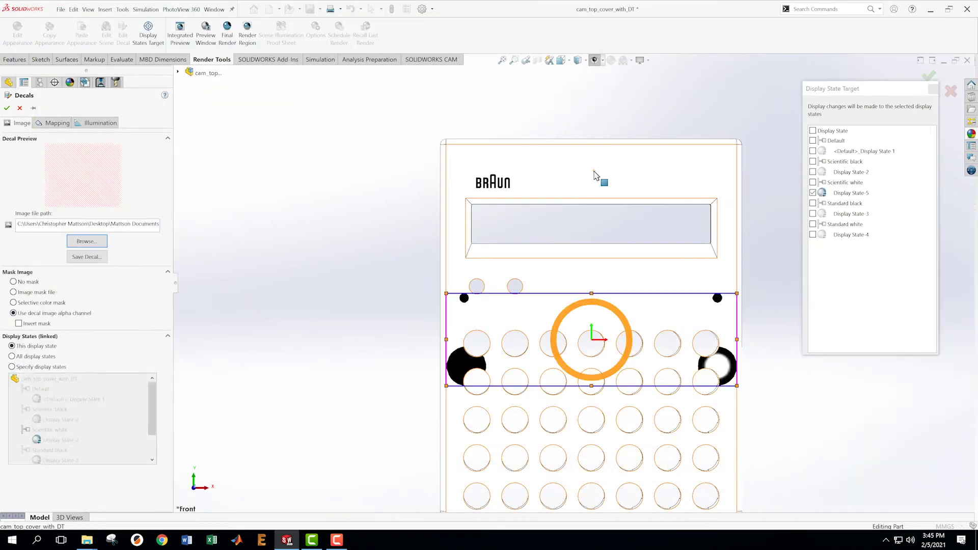
Position the power-switch decal below the two small holes on the Scientific white cover, and 15 mm wide on the Standard white cover
left_click(54, 123)
left_click_drag(591, 339, 498, 309)
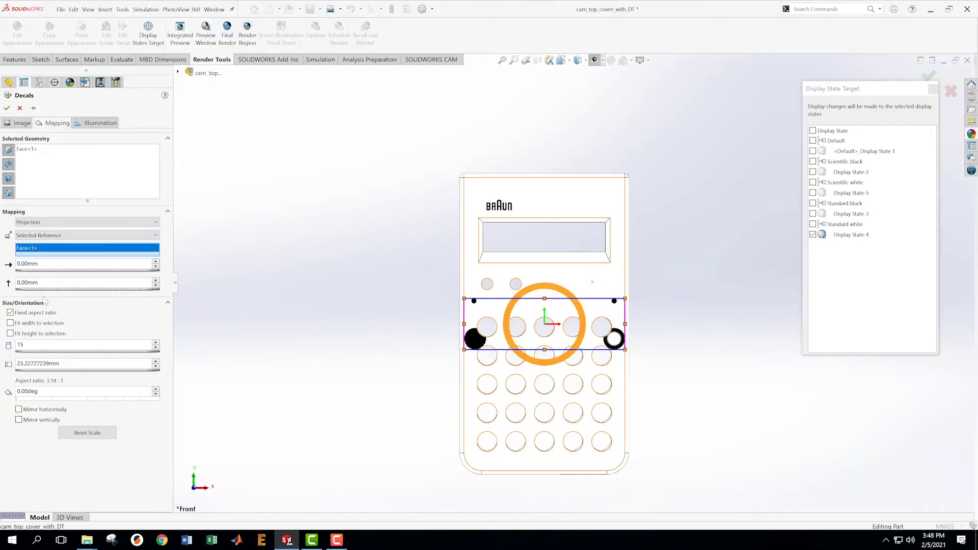
left_click_drag(544, 323, 441, 323)
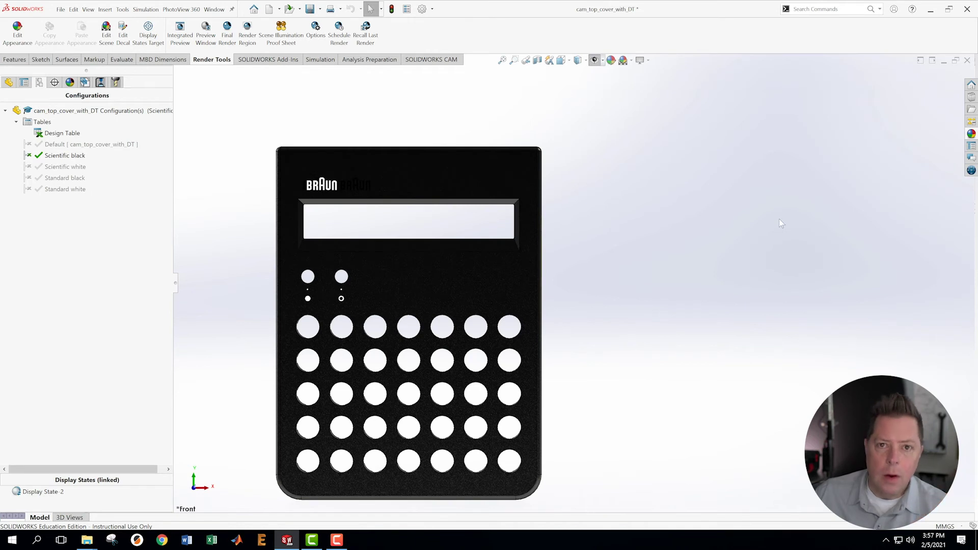
Inspect the front and inner side of the Scientific black cover with its decals
key("ctrl+2")
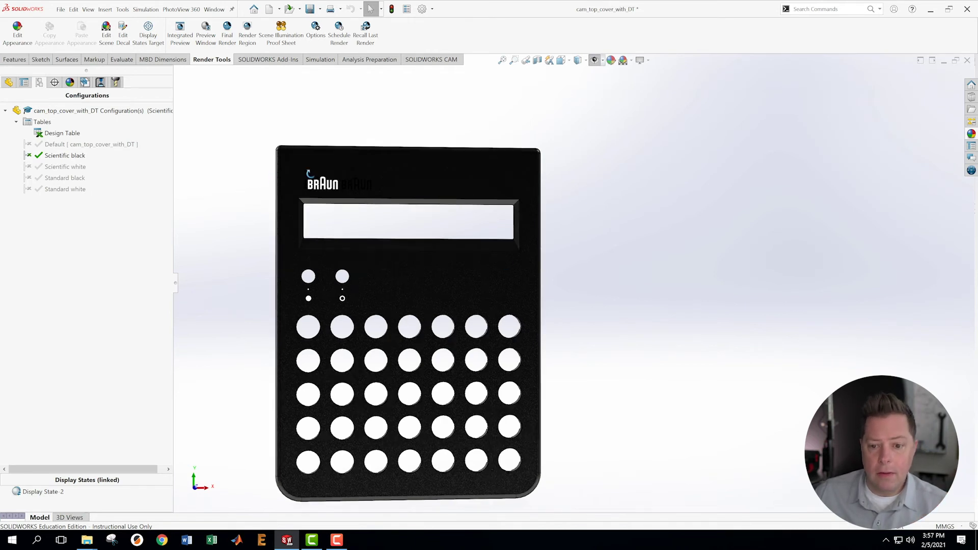
scroll(419, 270, "up", 3)
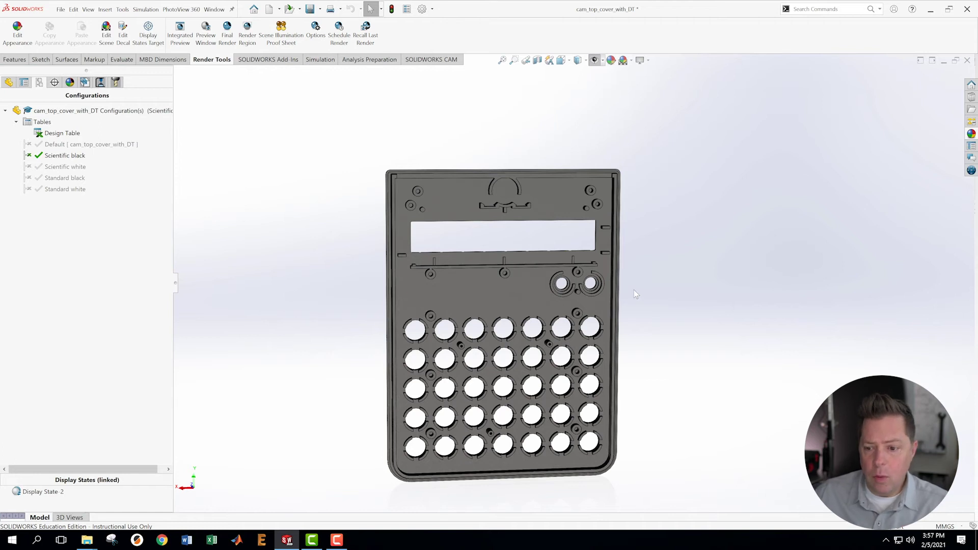
middle_click_drag(711, 259, 612, 305)
Activate the Scientific white, Standard black and Standard white configurations in turn to compare their colours and decals
double_click(51, 167)
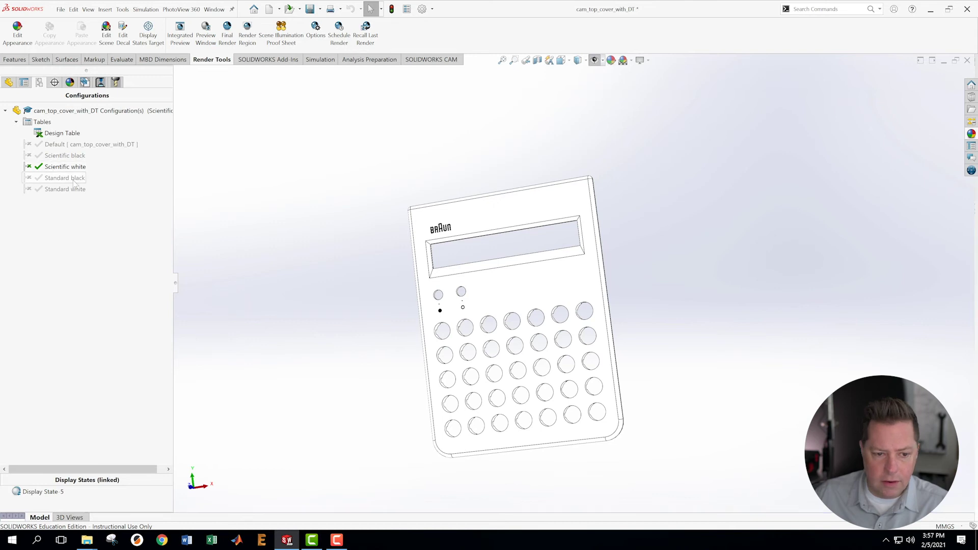
double_click(57, 178)
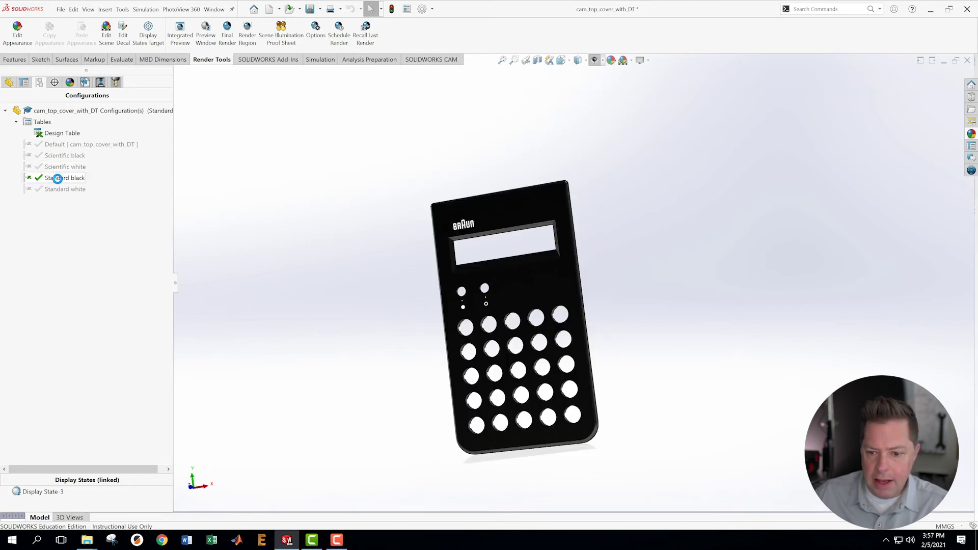
double_click(60, 189)
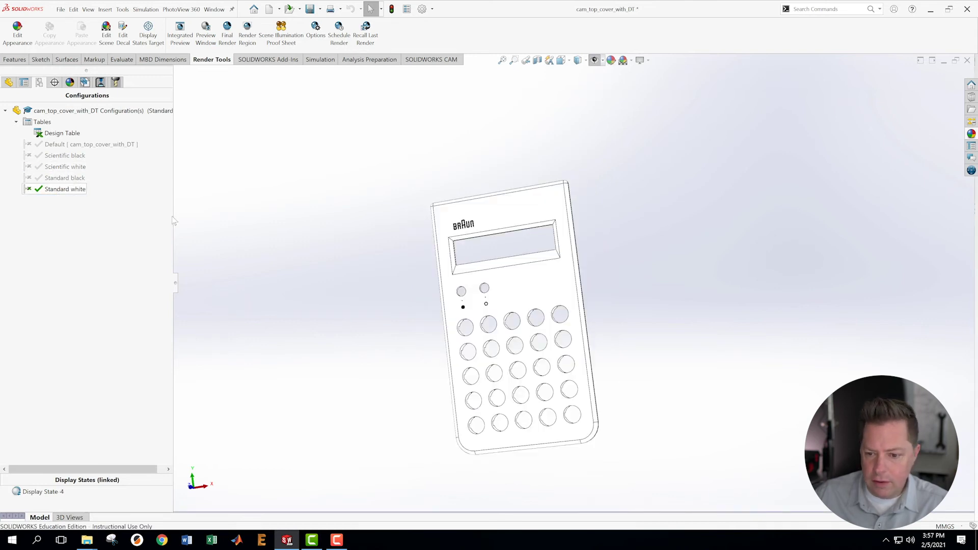
Compare the inner side of the cover in the Scientific white and Standard white configurations
middle_click_drag(365, 276, 572, 271)
scroll(624, 327, "down", 2)
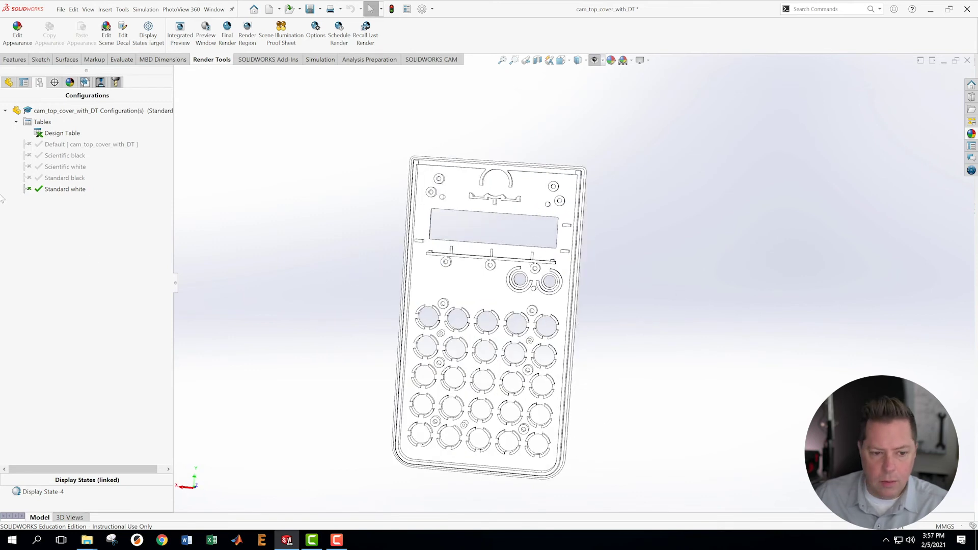
left_click(53, 171)
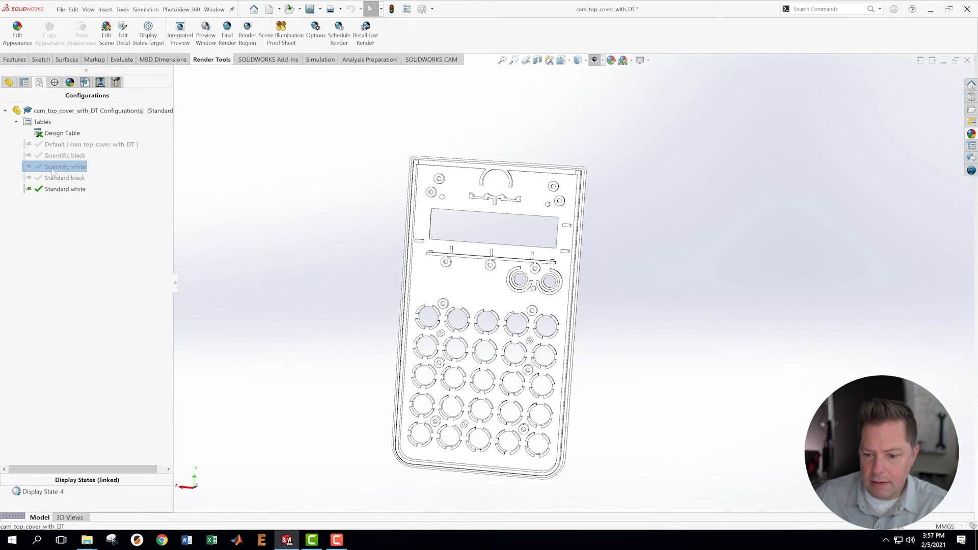
double_click(53, 171)
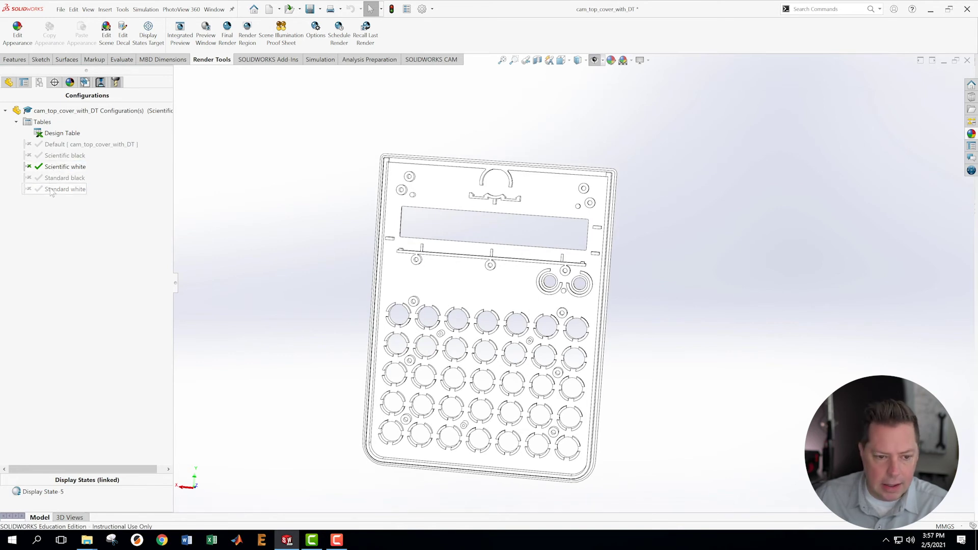
double_click(53, 190)
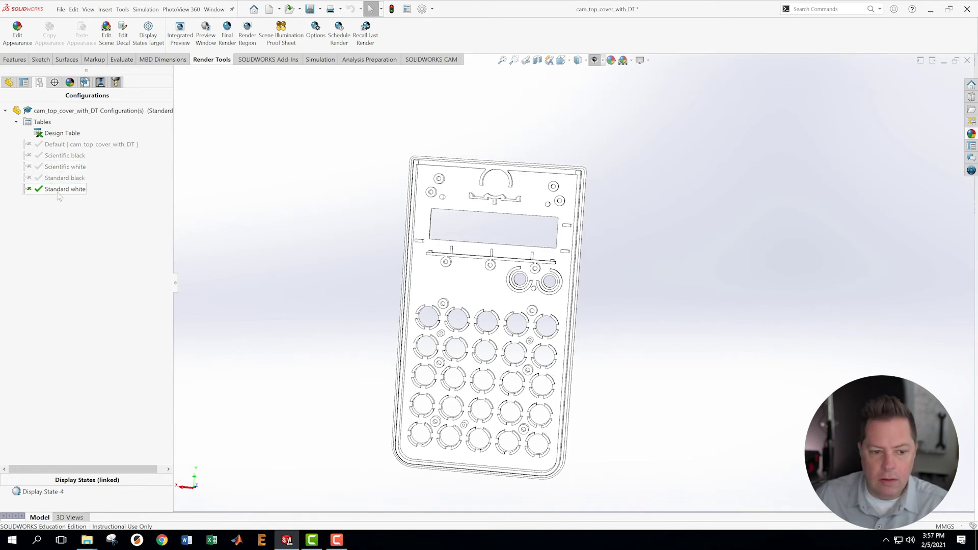
Orient the cover to the Front view and activate the Scientific black, Scientific white and Standard black configurations in turn
key("ctrl+1")
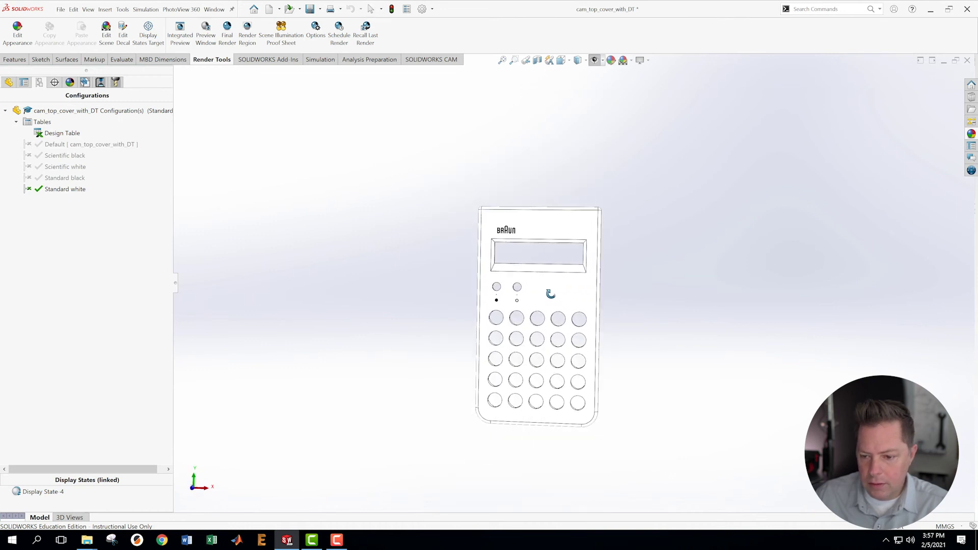
scroll(588, 293, "down", 2)
scroll(657, 284, "down", 1)
scroll(655, 284, "up", 1)
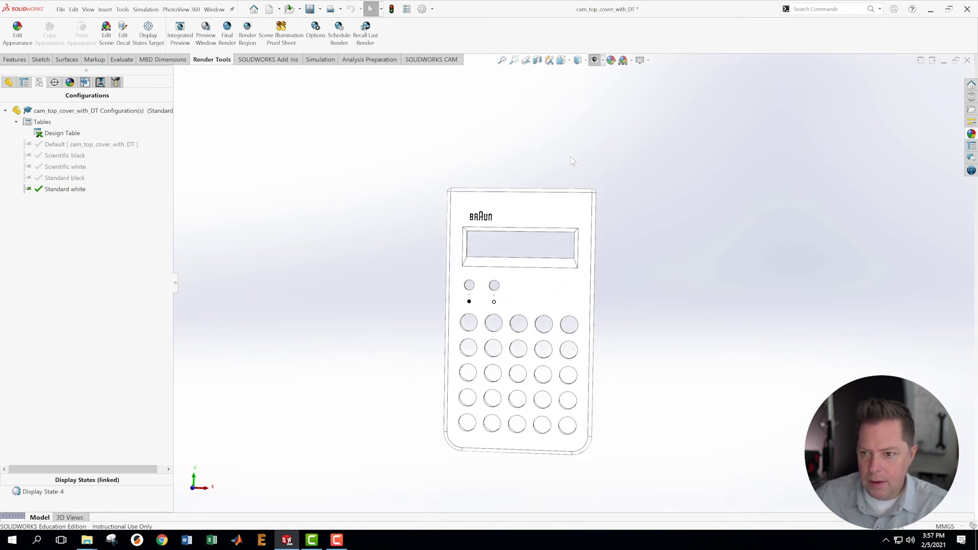
left_click(568, 60)
left_click(573, 98)
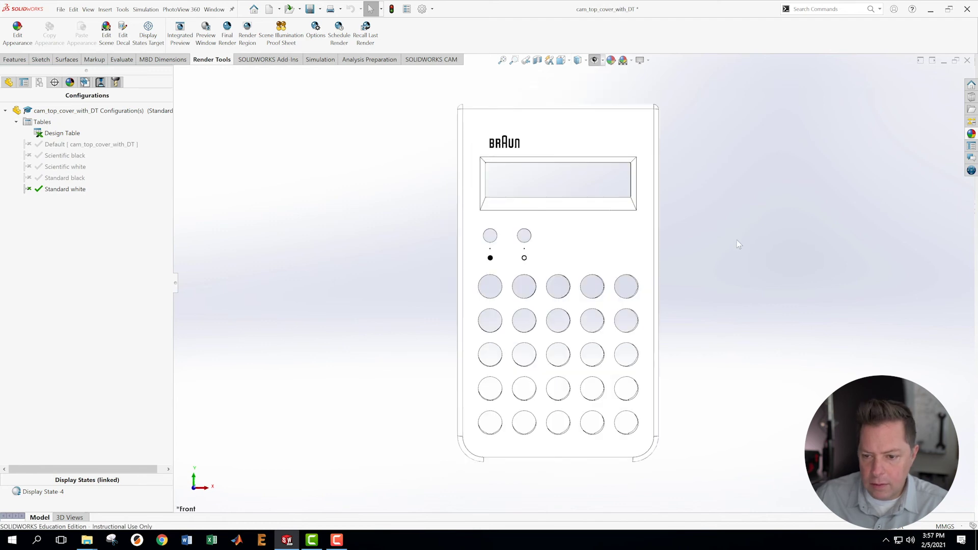
left_click(60, 155)
double_click(59, 156)
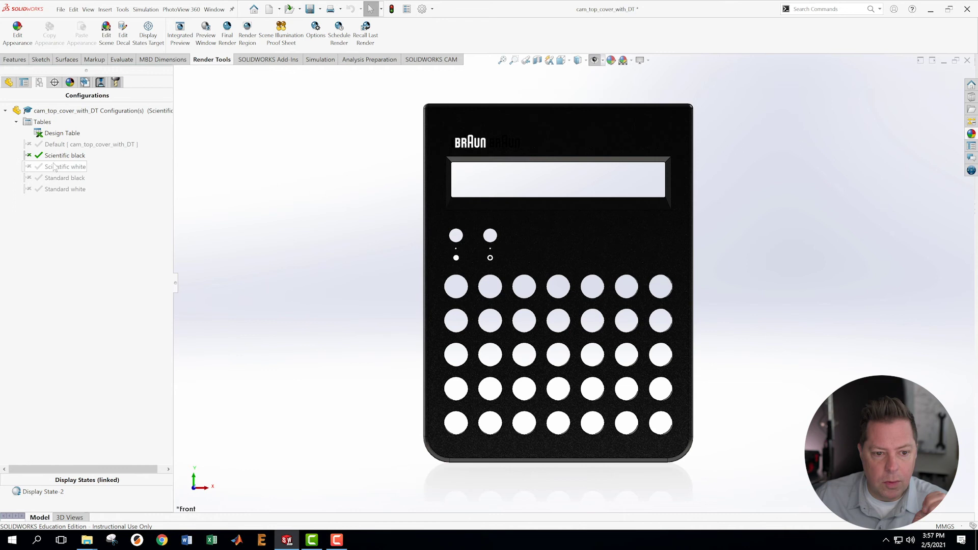
double_click(55, 167)
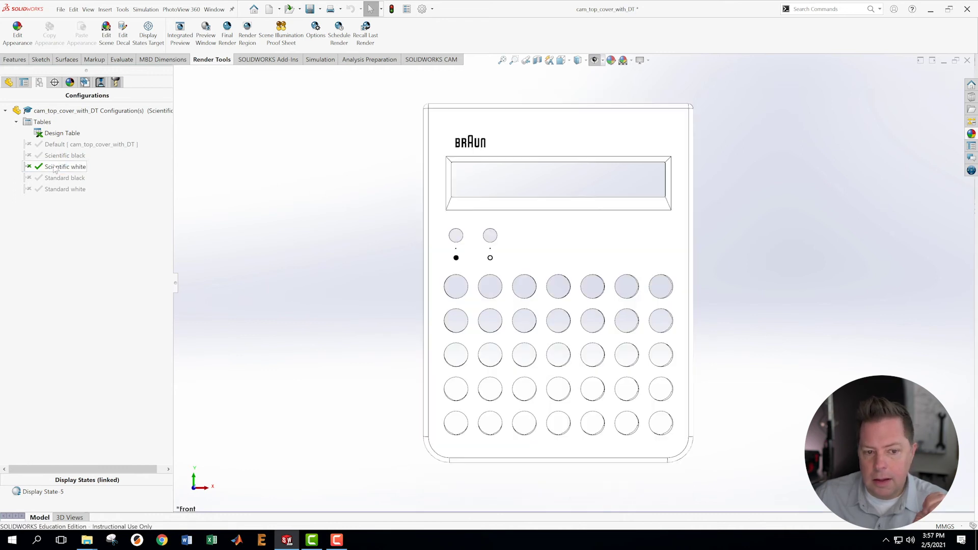
double_click(61, 178)
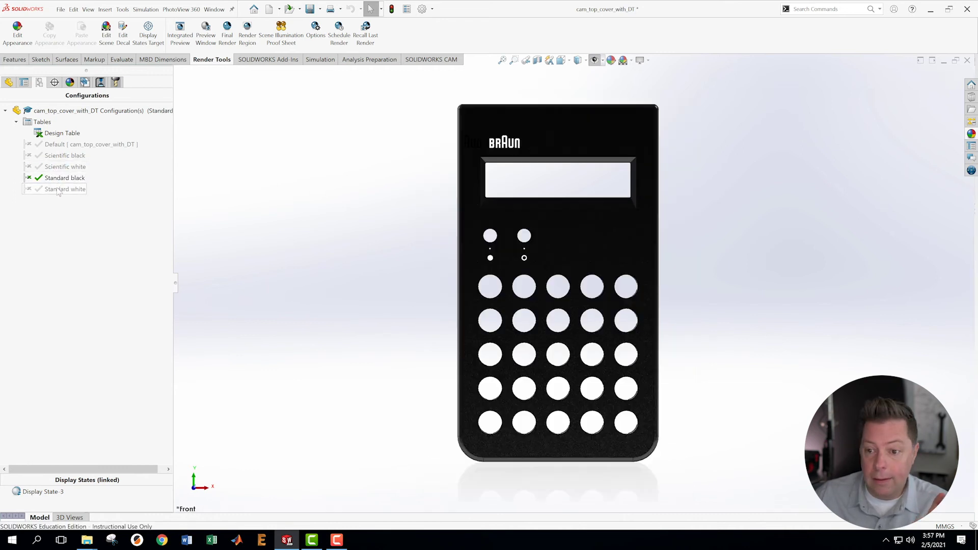